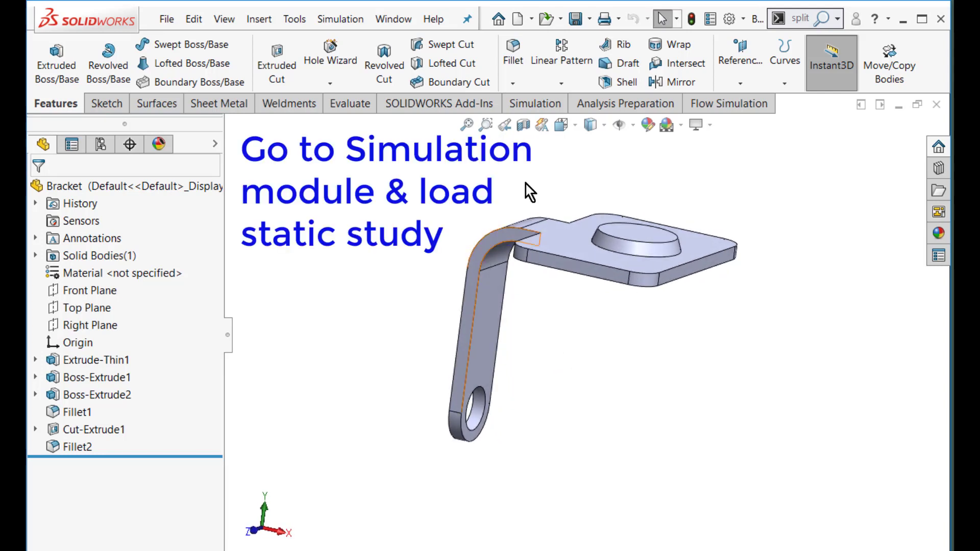
Create a static simulation study named "Bracket analysis"
click(534, 102)
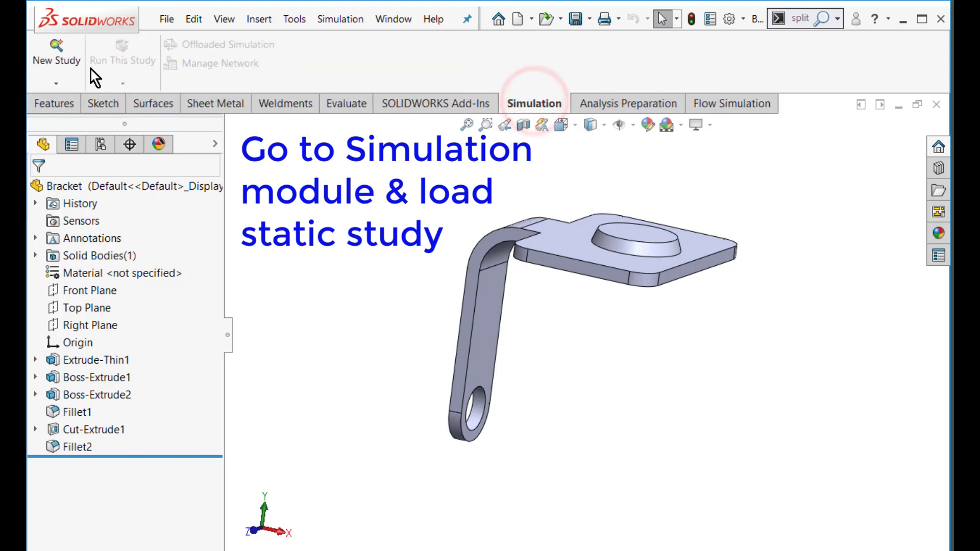
click(47, 58)
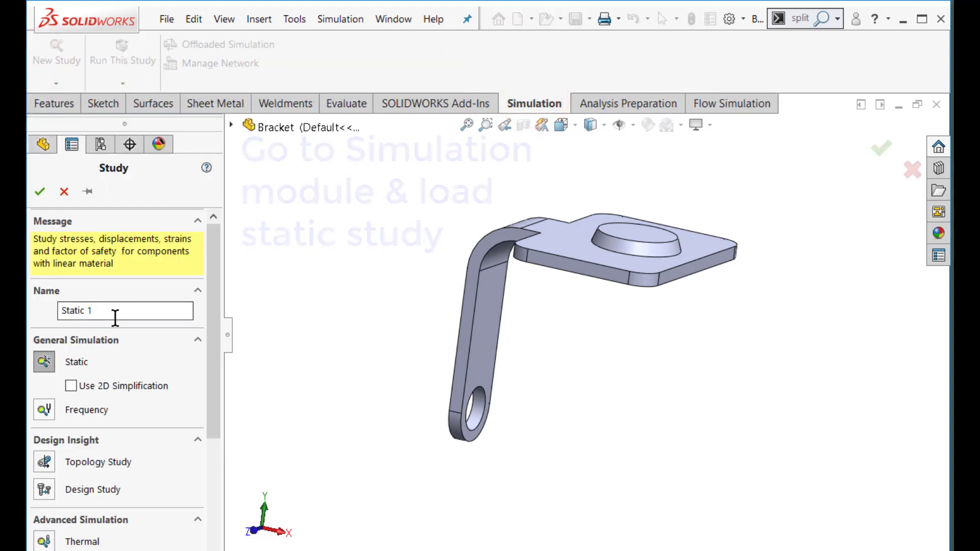
double_click(114, 311)
text(B)
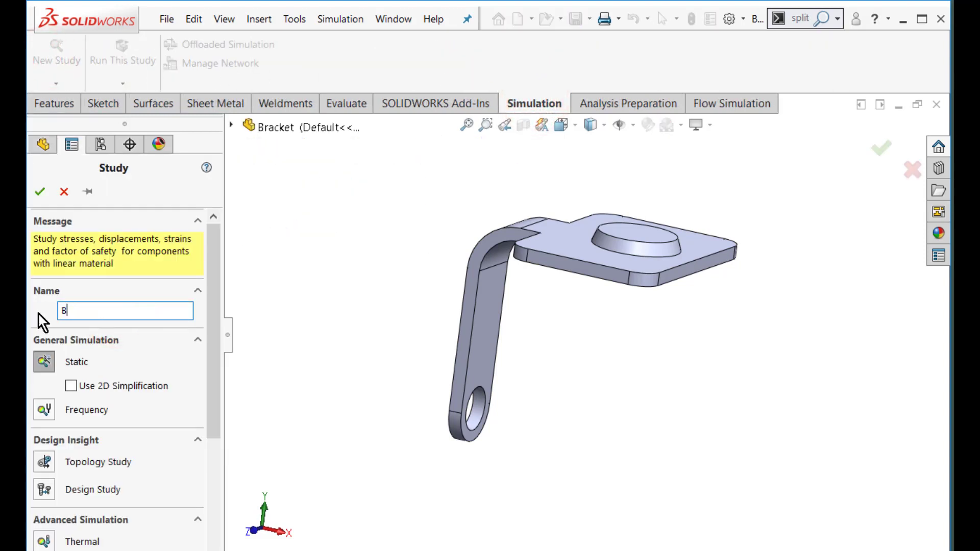
text(racket analysis)
click(40, 192)
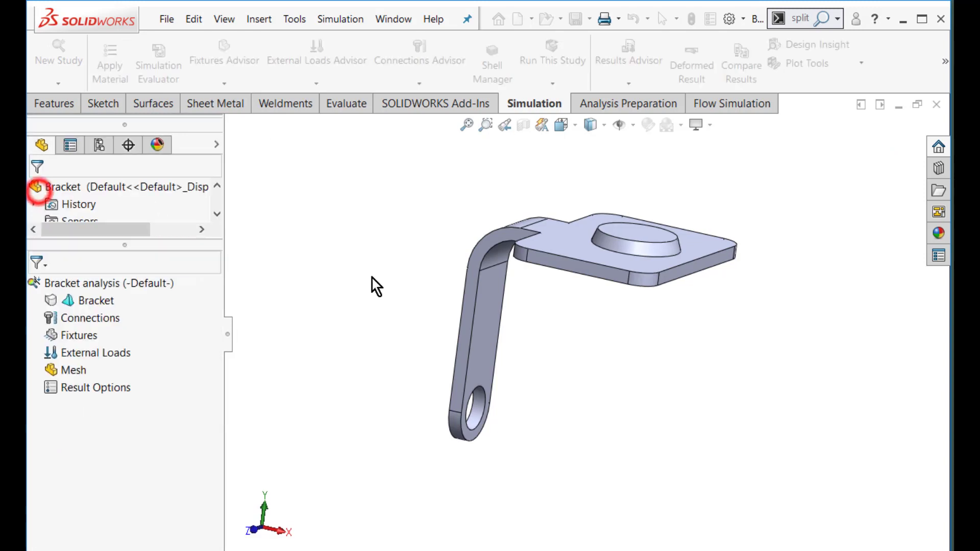
Assign the AISI 1020 steel material to the bracket in the study
click(374, 297)
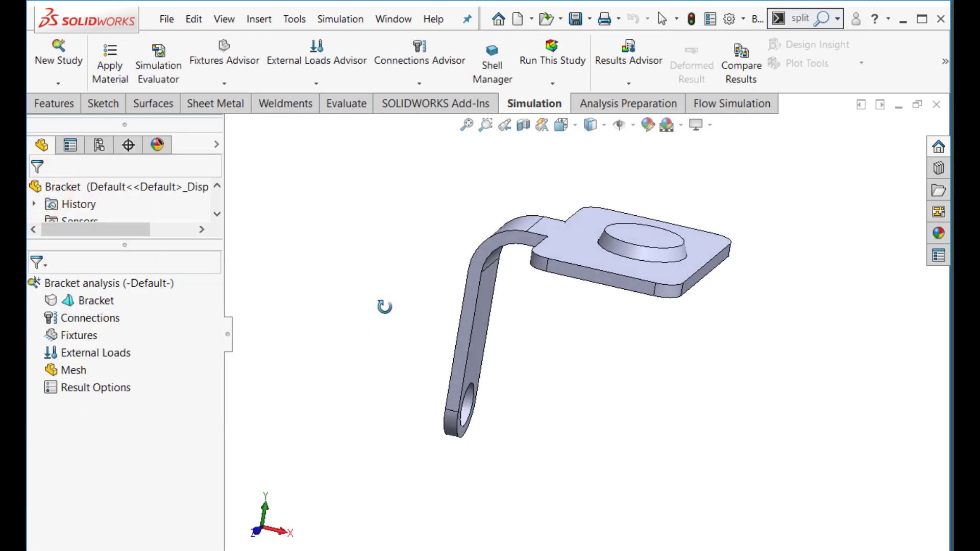
right_click(85, 302)
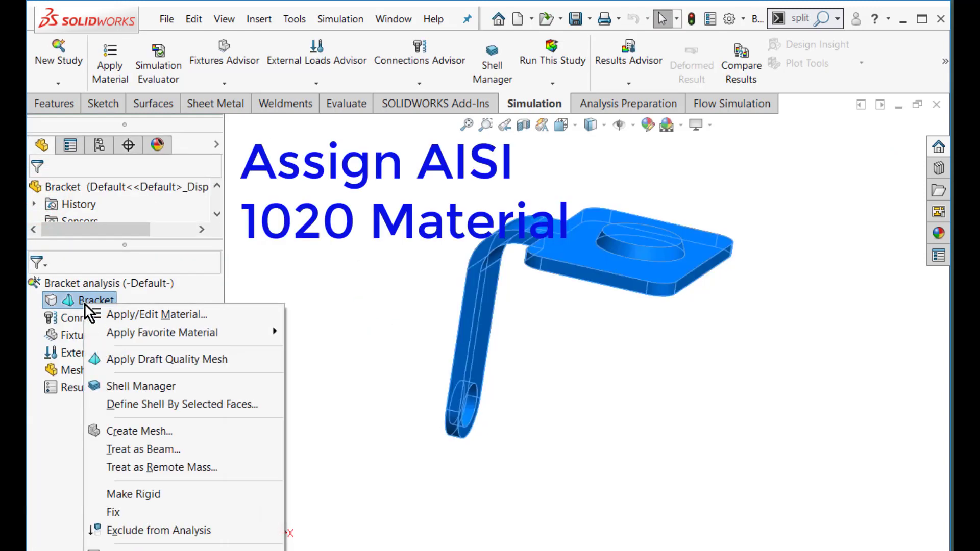
click(118, 314)
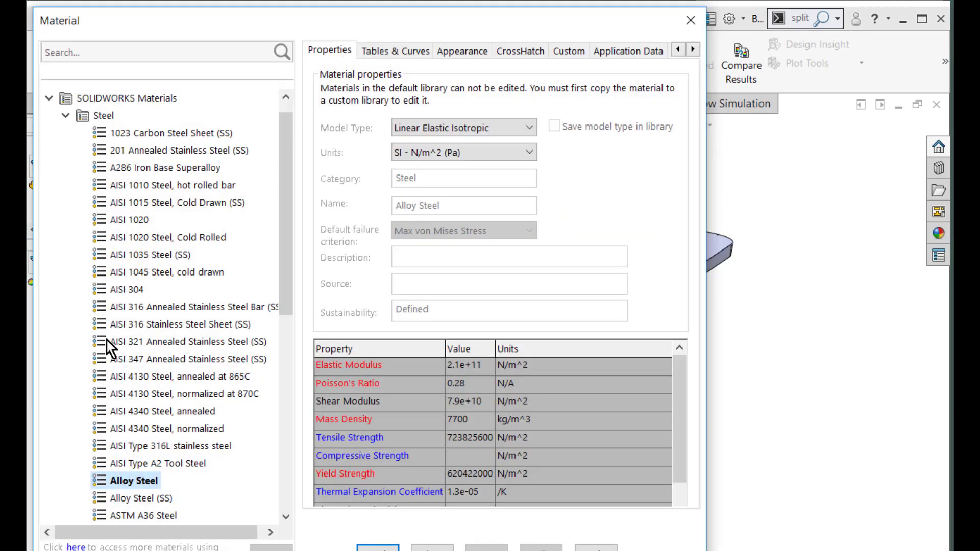
click(125, 220)
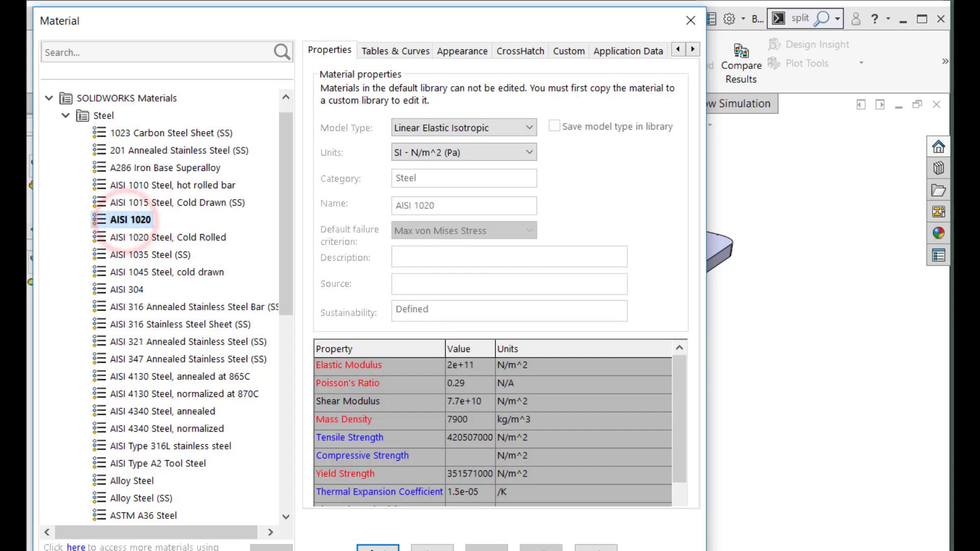
click(378, 548)
click(423, 547)
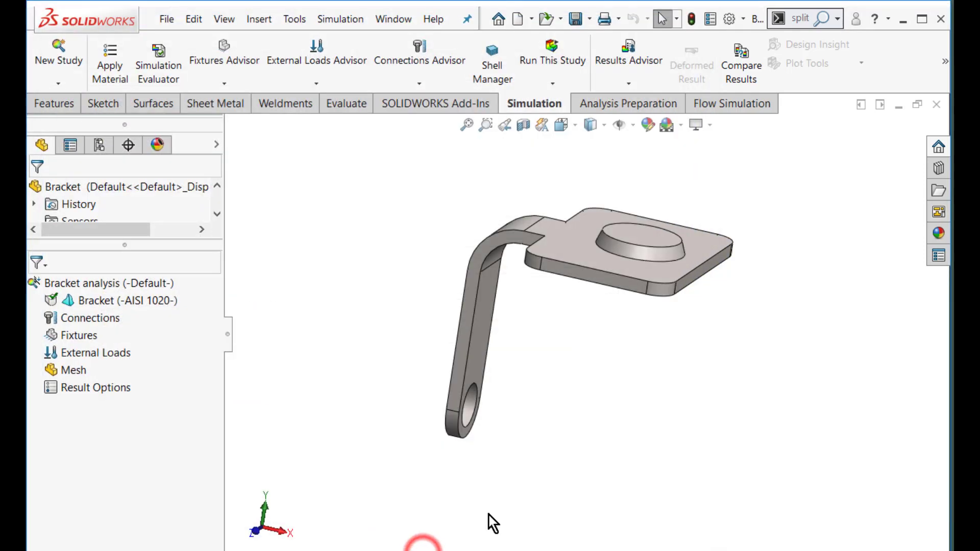
click(500, 505)
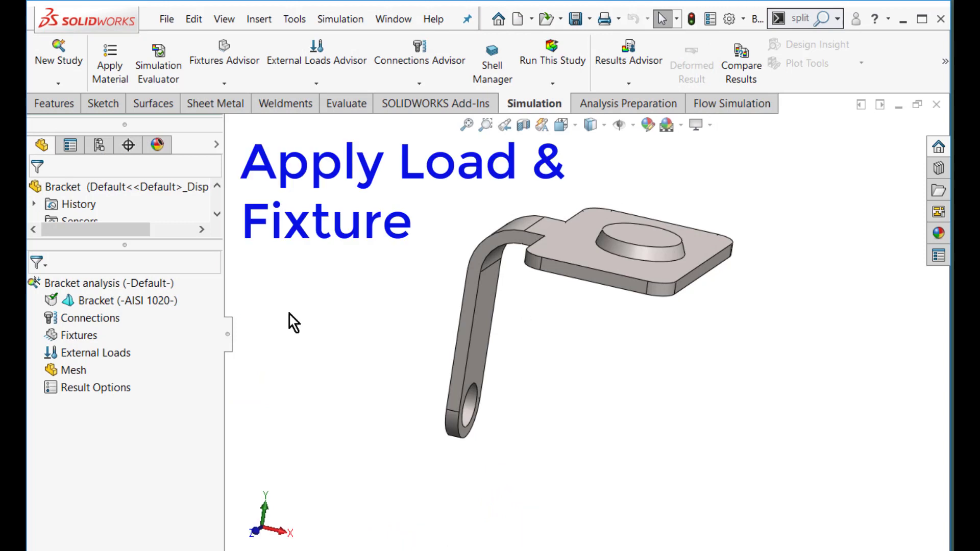
Start a Fixed Geometry fixture on the inner cylindrical face of the hole in the bracket's vertical arm
right_click(81, 336)
click(125, 370)
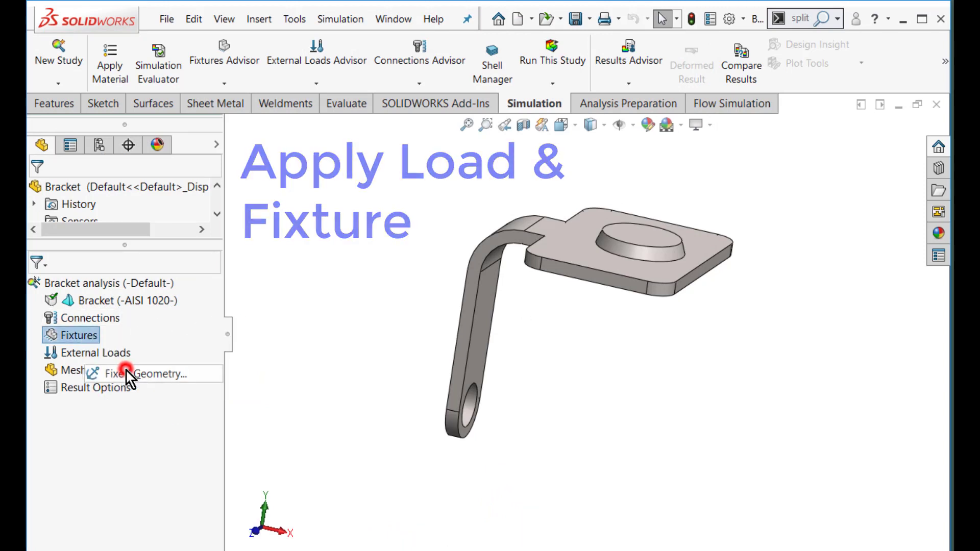
scroll(437, 421, down, 8)
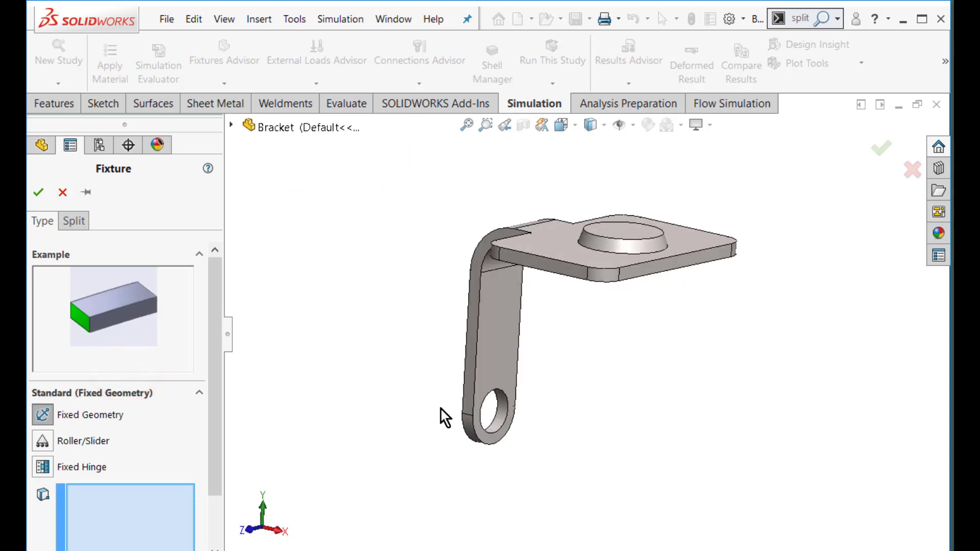
click(611, 385)
click(612, 383)
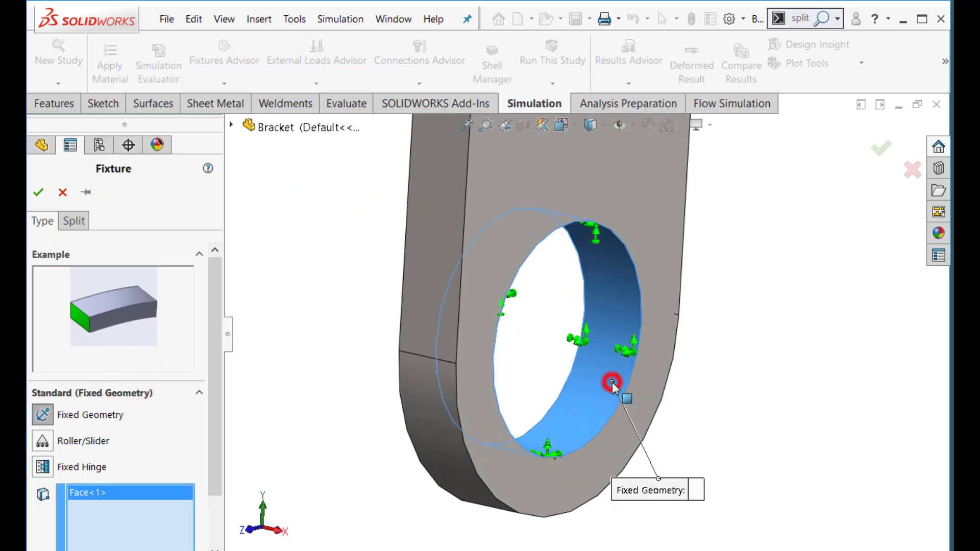
Set the fixture symbol size to 200 and its colour to orange, and accept the fixture
drag(215, 368, 220, 428)
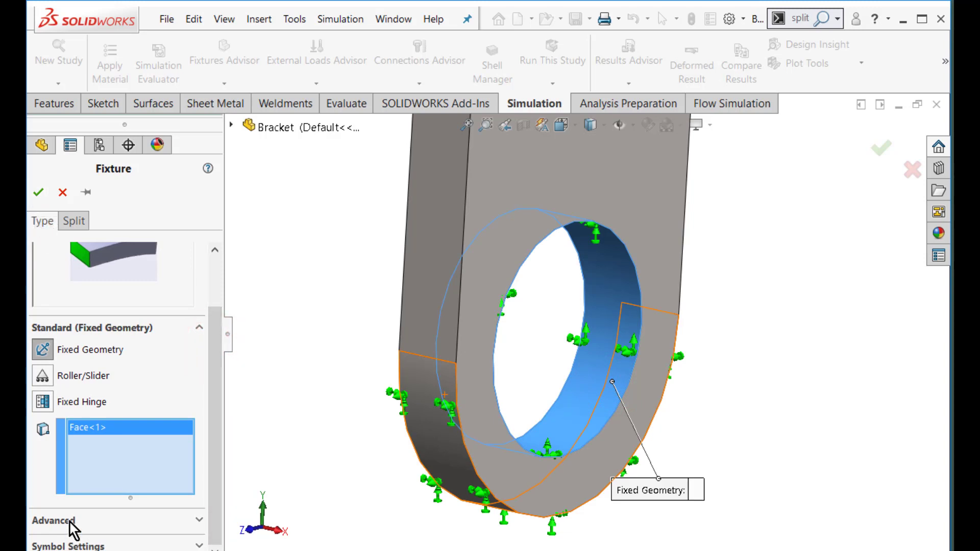
click(74, 543)
drag(215, 462, 216, 510)
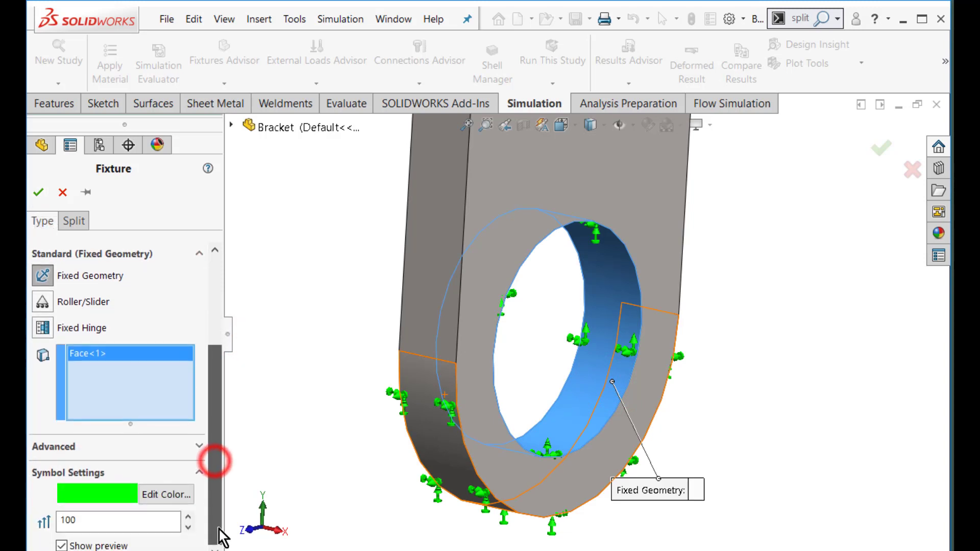
double_click(107, 525)
text(200)
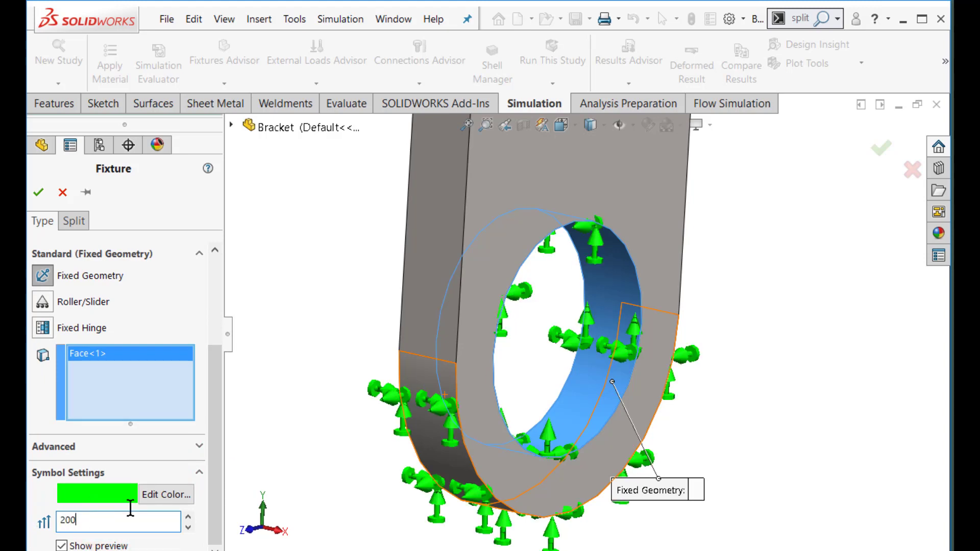
click(165, 495)
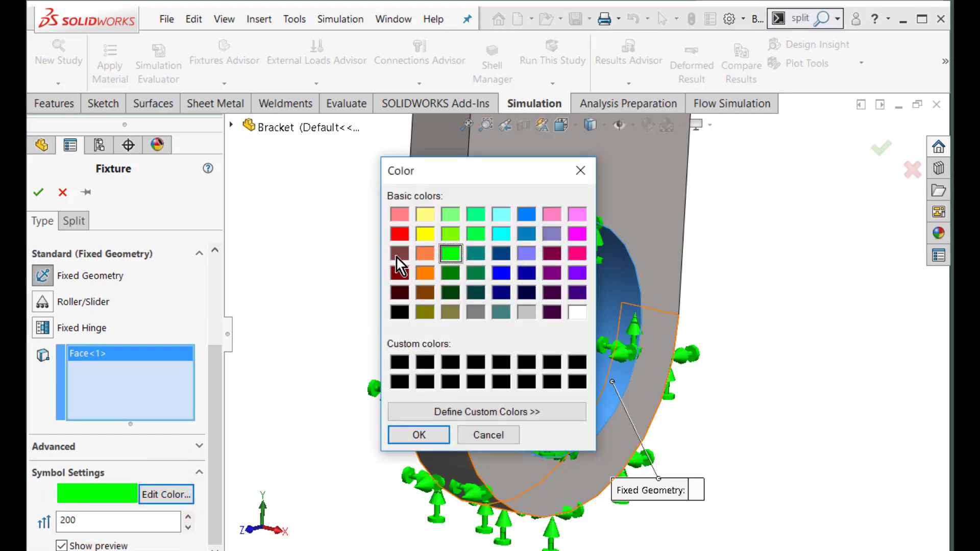
click(424, 254)
click(418, 434)
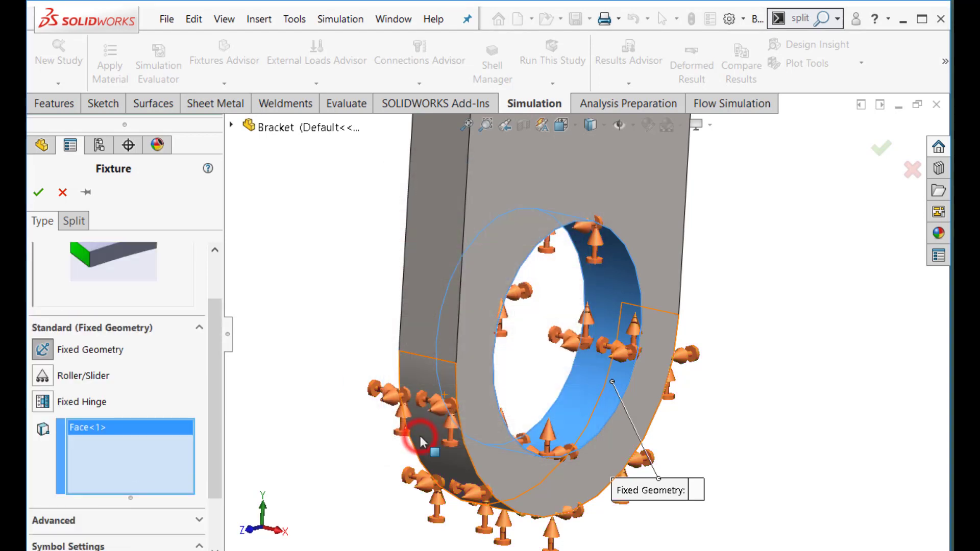
click(38, 192)
Apply a 50 N normal force to the top face of the raised round boss on the plate
scroll(350, 409, up, 14)
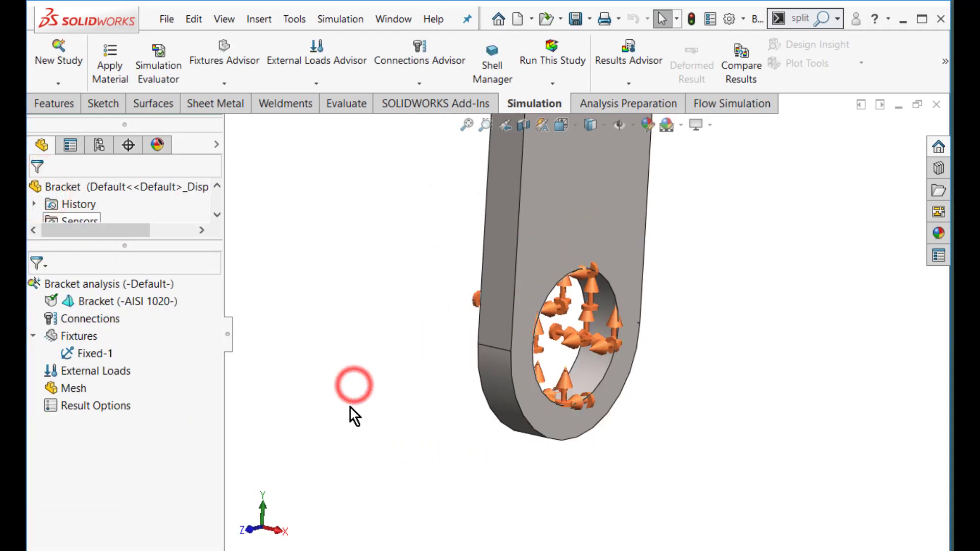
scroll(626, 271, down, 2)
mouse_move(623, 309)
middle_down()
mouse_move(671, 293)
mouse_move(647, 317)
mouse_move(619, 322)
middle_up()
scroll(648, 317, down, 4)
right_click(81, 367)
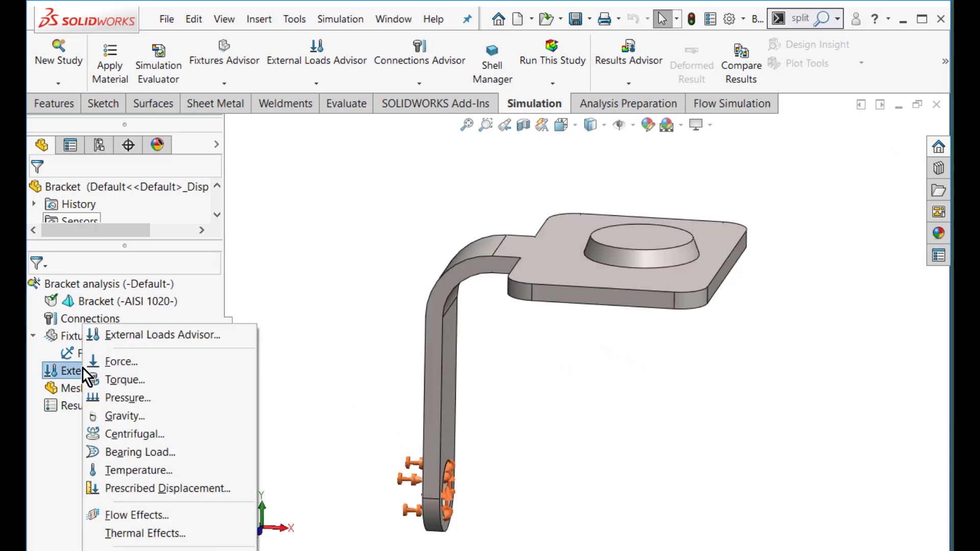
click(106, 363)
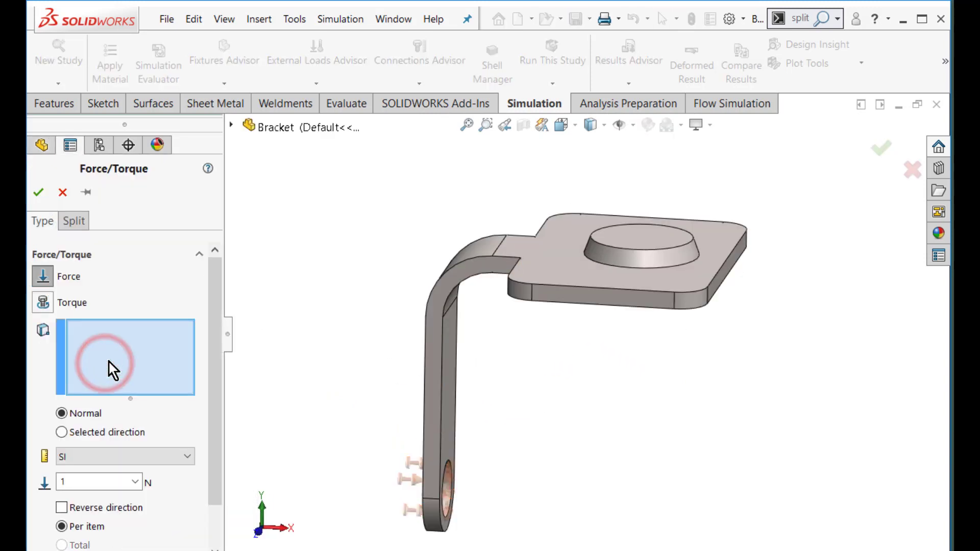
click(633, 239)
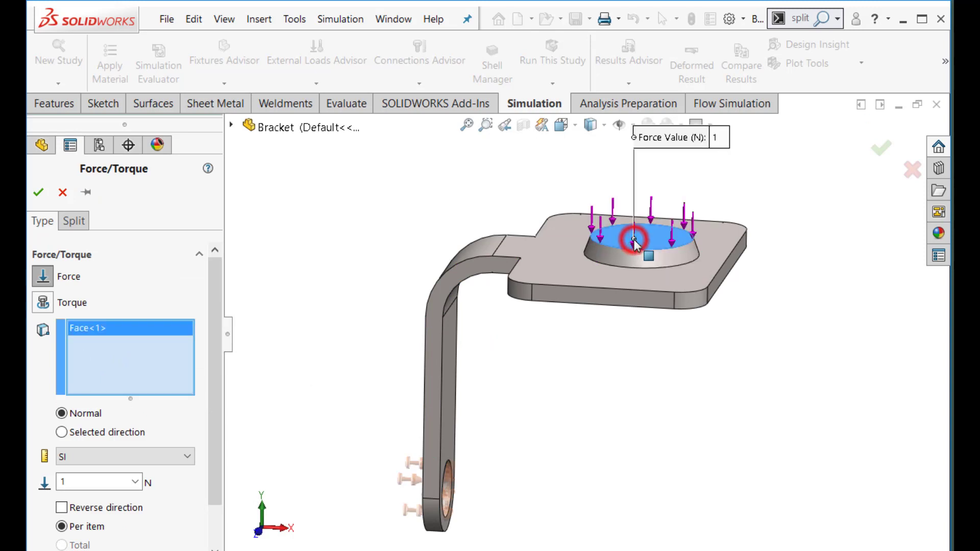
double_click(81, 481)
text(50)
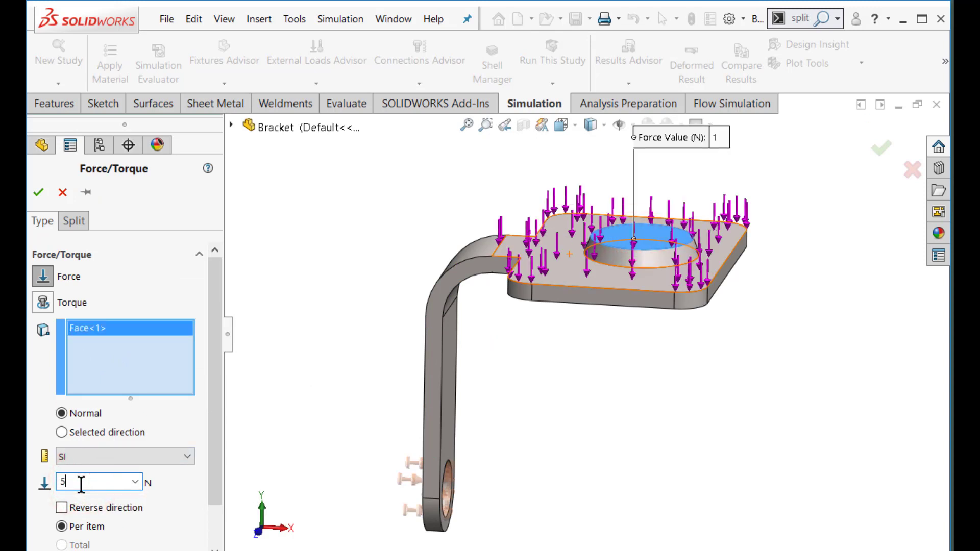
click(39, 194)
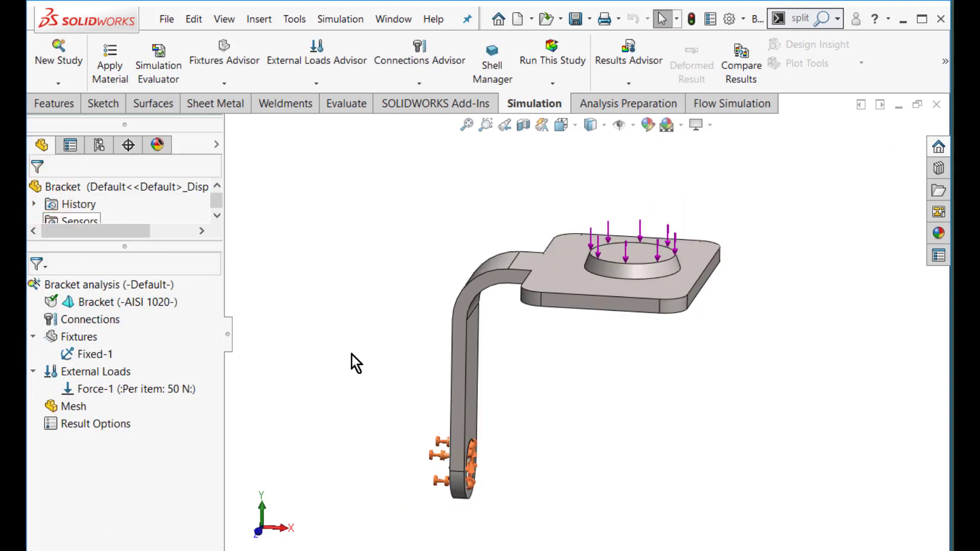
Edit the force on the boss's top face and set its value to 80 N
click(162, 389)
right_click(154, 390)
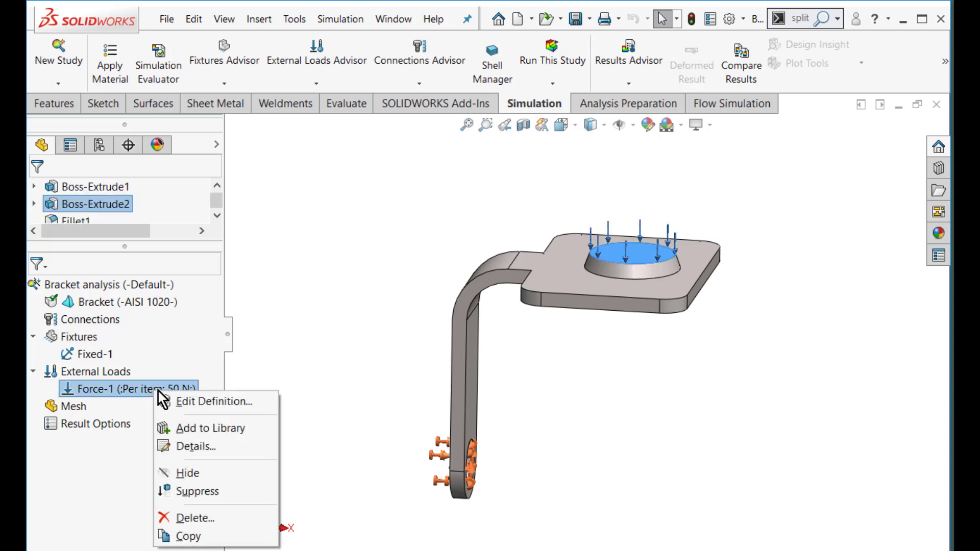
click(169, 401)
double_click(77, 482)
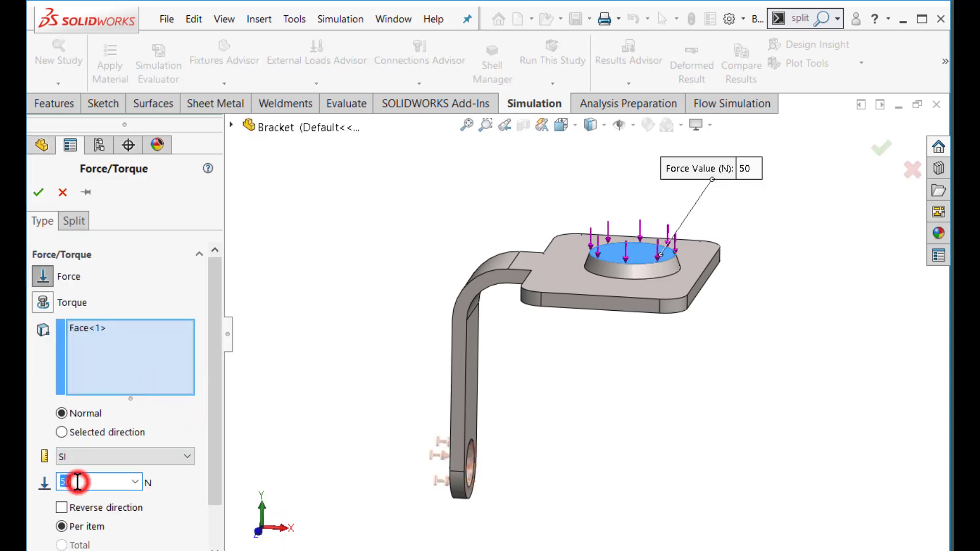
text(80)
click(38, 193)
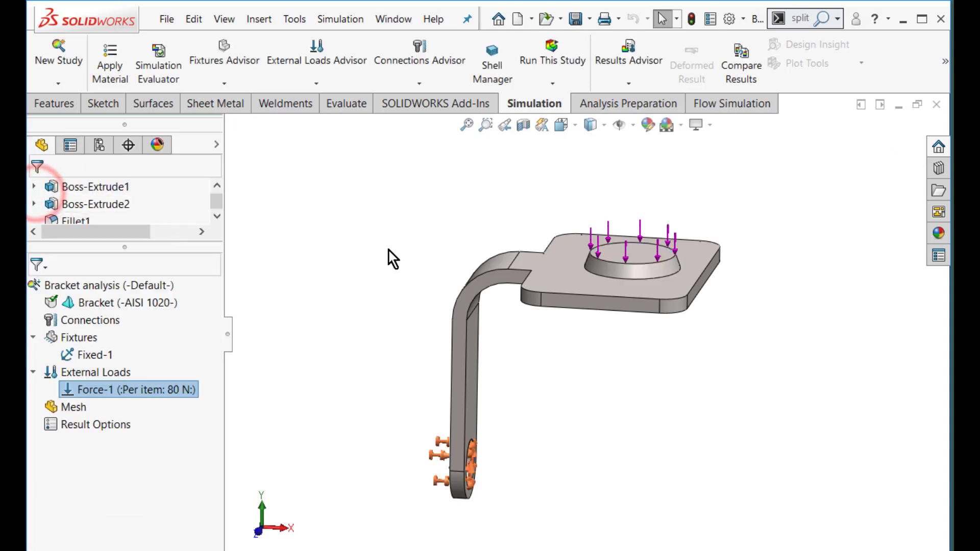
Run the bracket's static study and view the deformed stress result
click(551, 50)
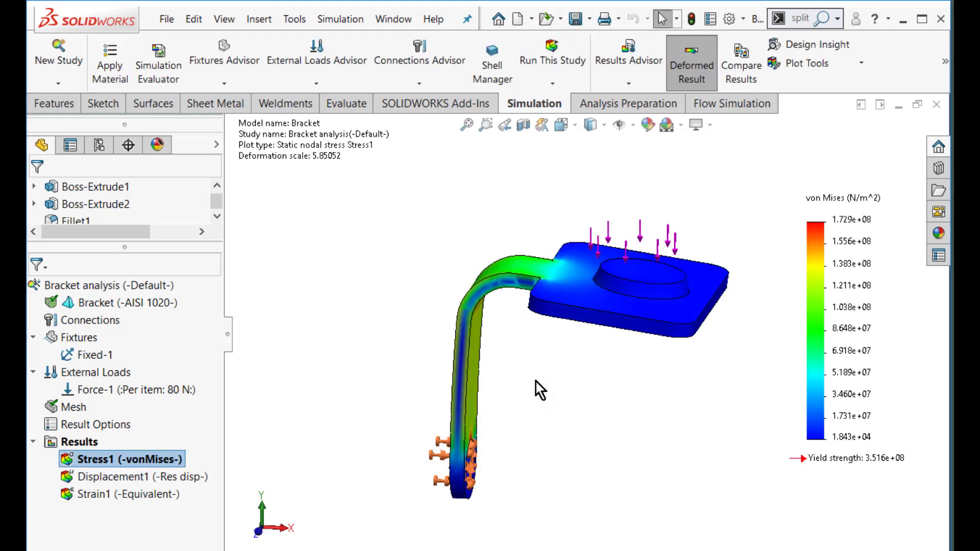
middle_drag(555, 414, 582, 415)
scroll(583, 414, down, 1)
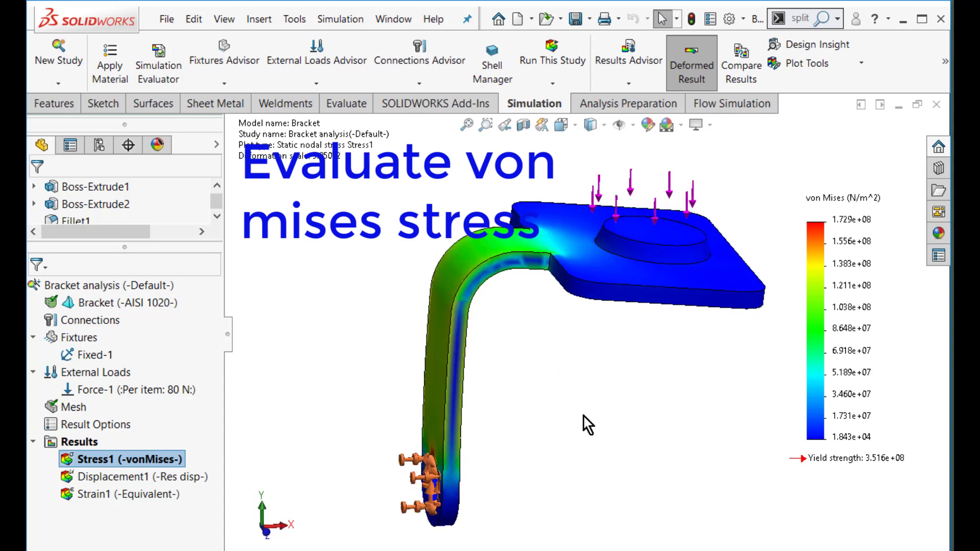
Set the von Mises stress plot's units to N/mm^2 (MPa) and its legend number format to floating
right_click(151, 461)
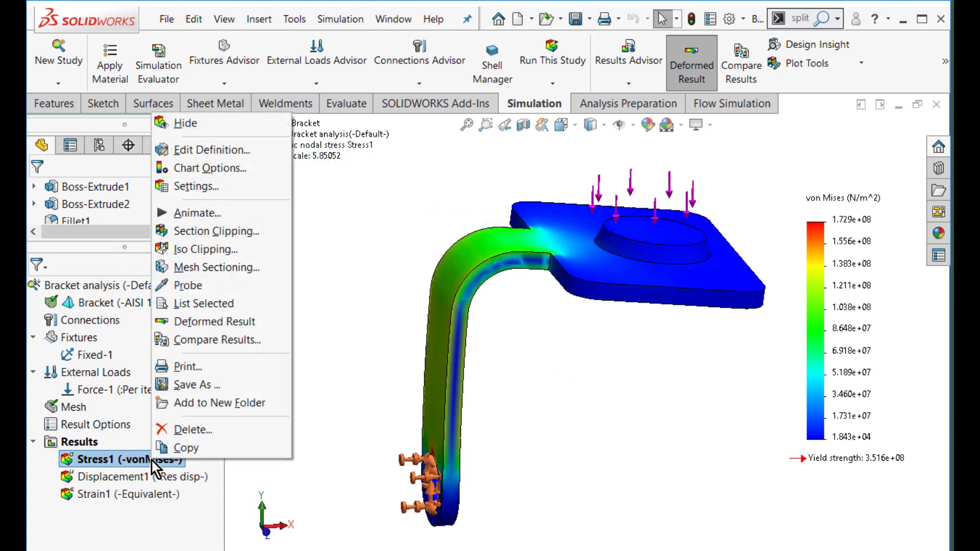
click(204, 149)
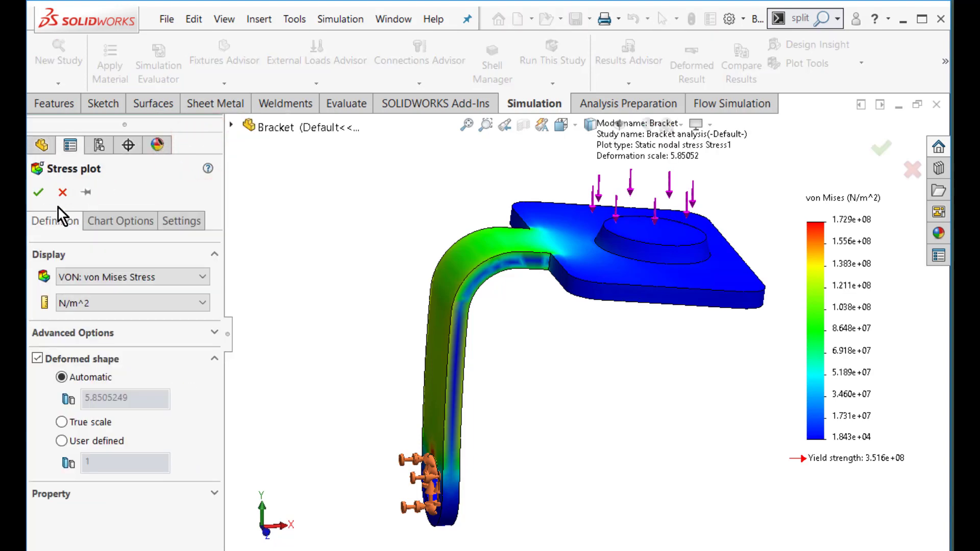
click(100, 302)
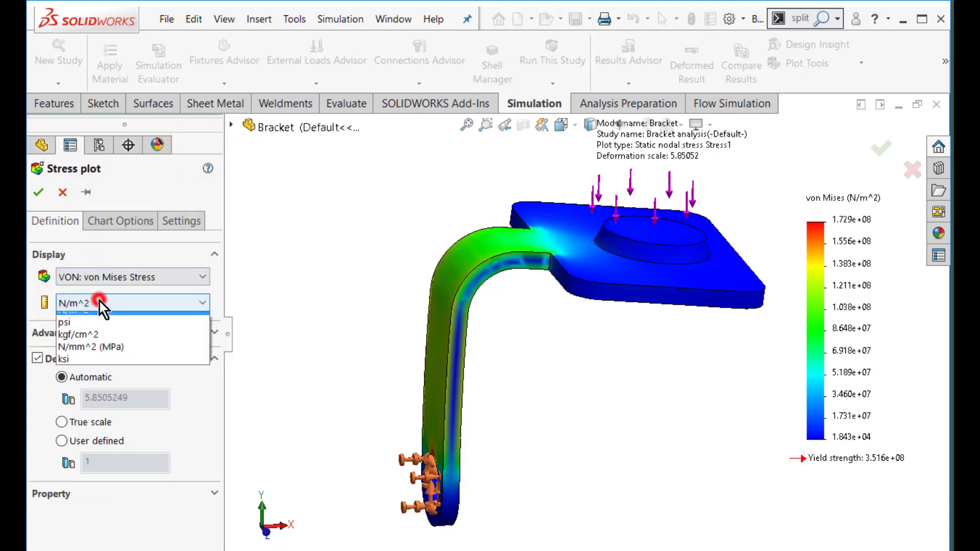
click(93, 351)
click(106, 219)
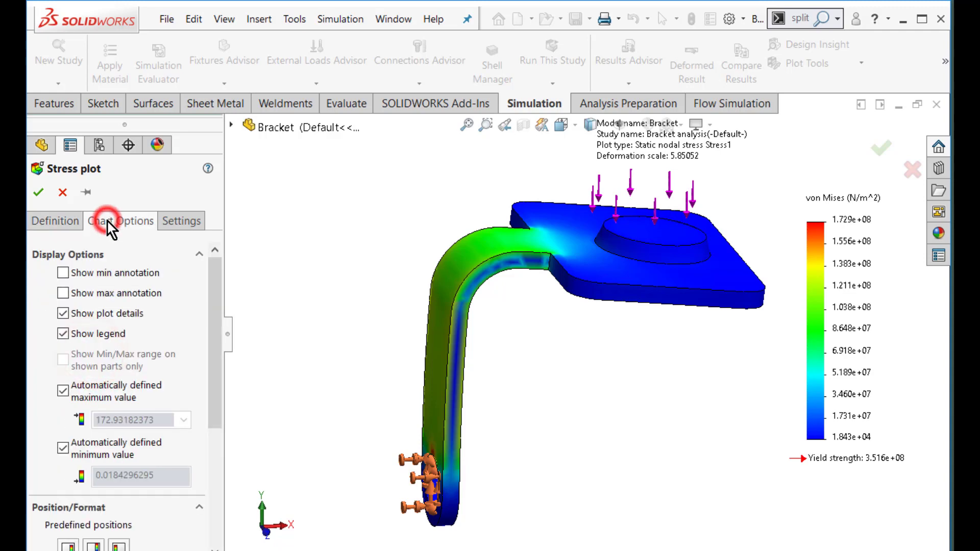
scroll(112, 411, down, 3)
click(82, 489)
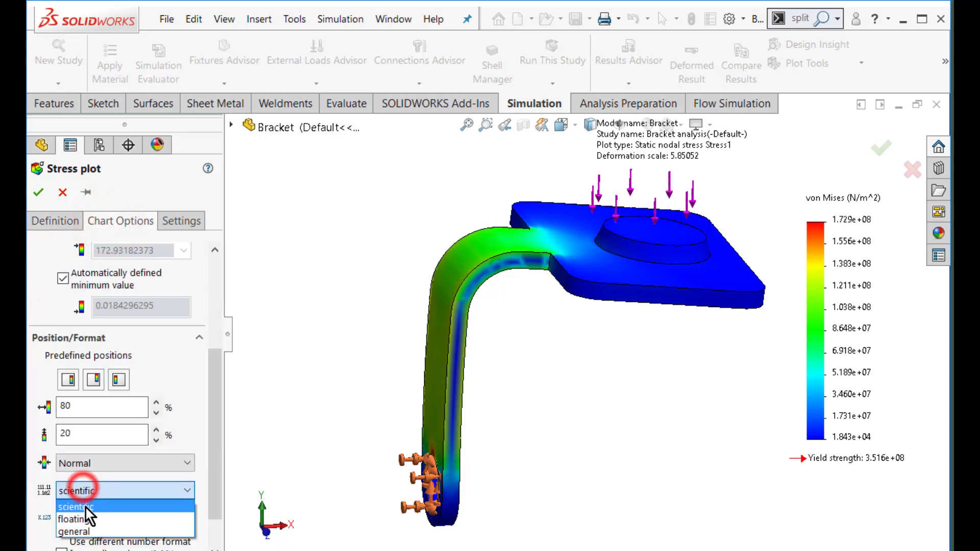
click(84, 519)
click(38, 192)
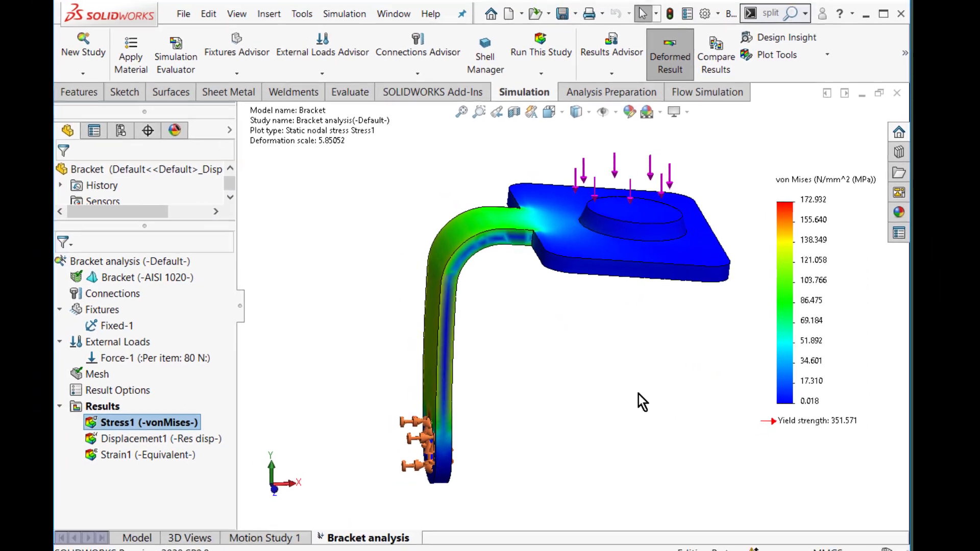
Display the resultant displacement plot in place of the stress plot and set its legend number format to floating
middle_drag(521, 505, 447, 481)
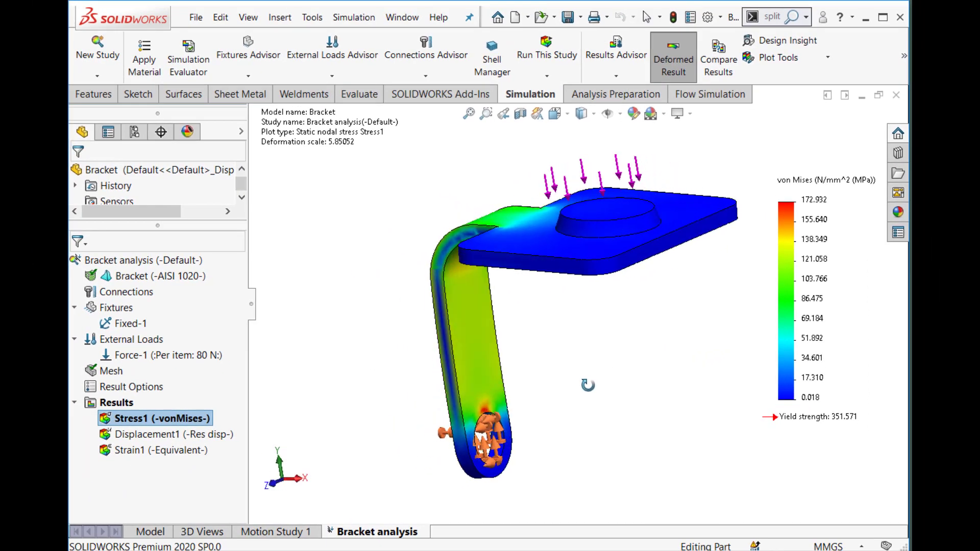
middle_drag(588, 385, 656, 383)
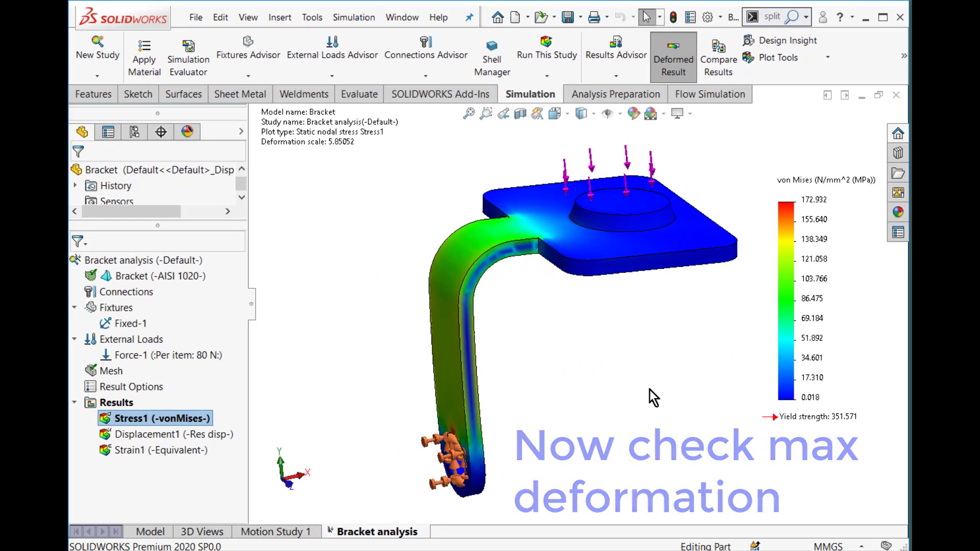
double_click(139, 436)
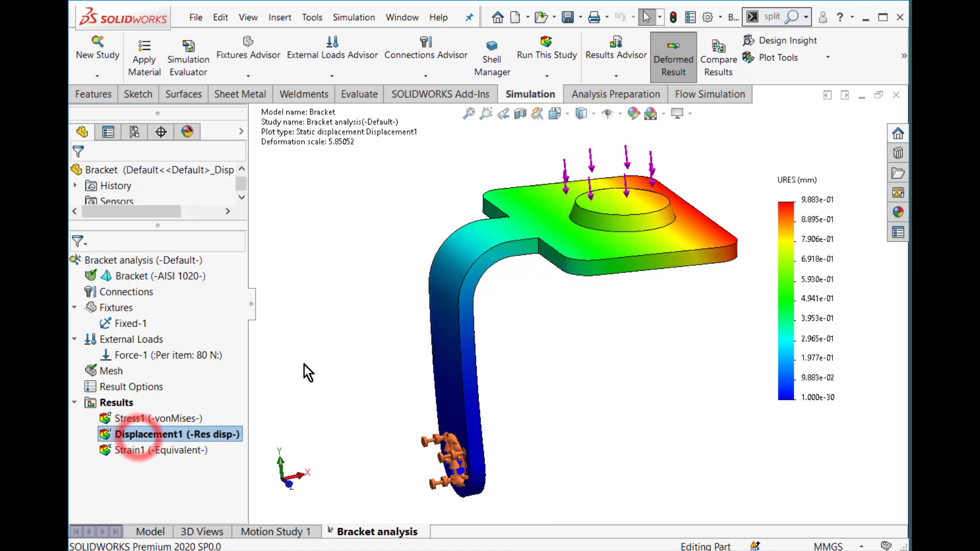
right_click(149, 436)
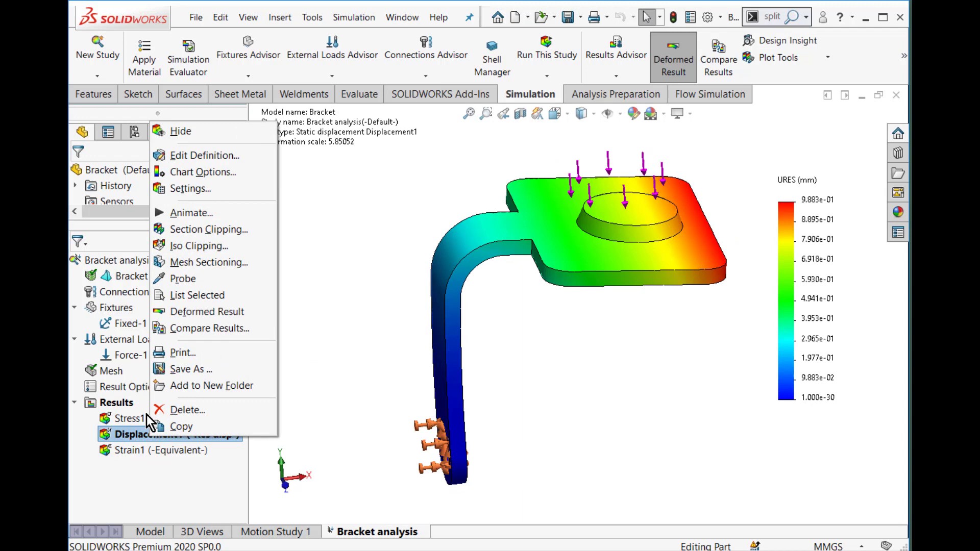
click(185, 158)
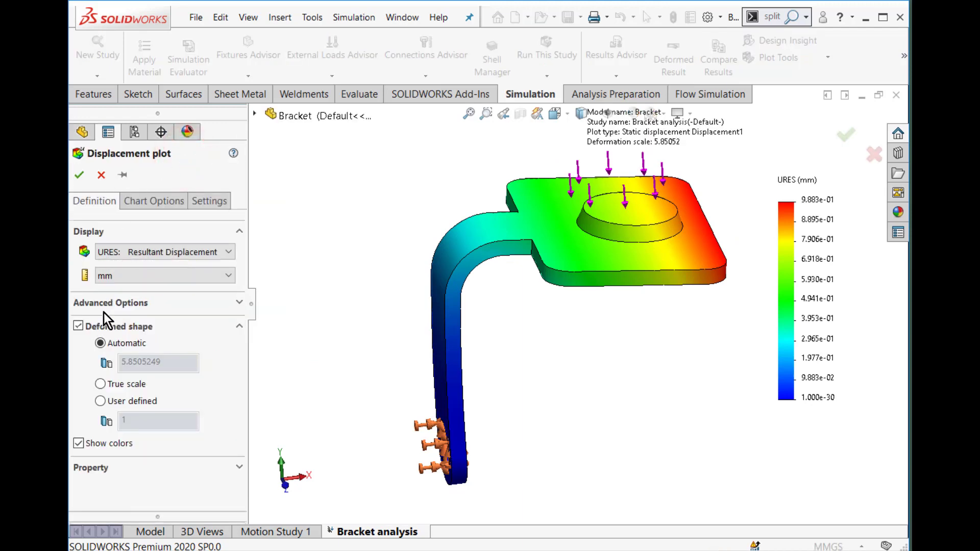
click(157, 201)
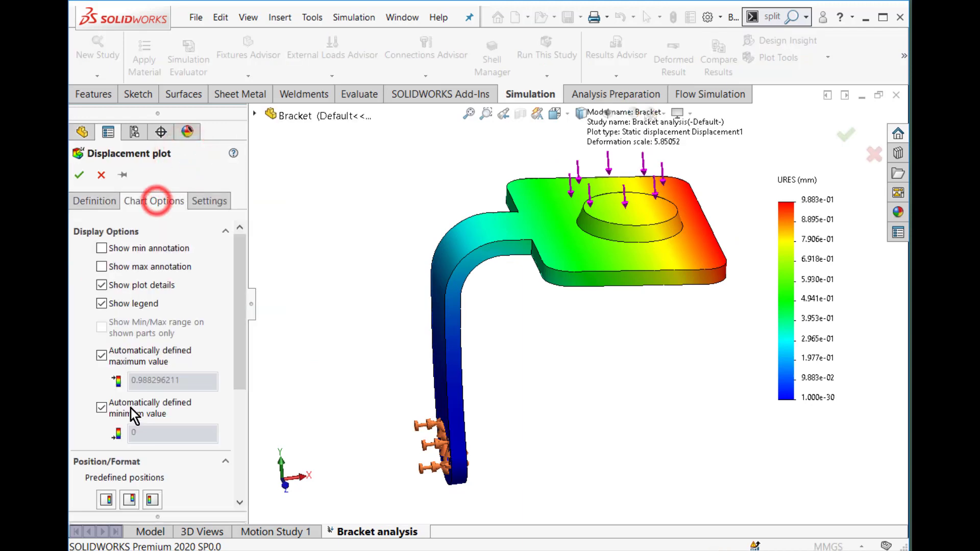
scroll(133, 411, down, 5)
click(137, 406)
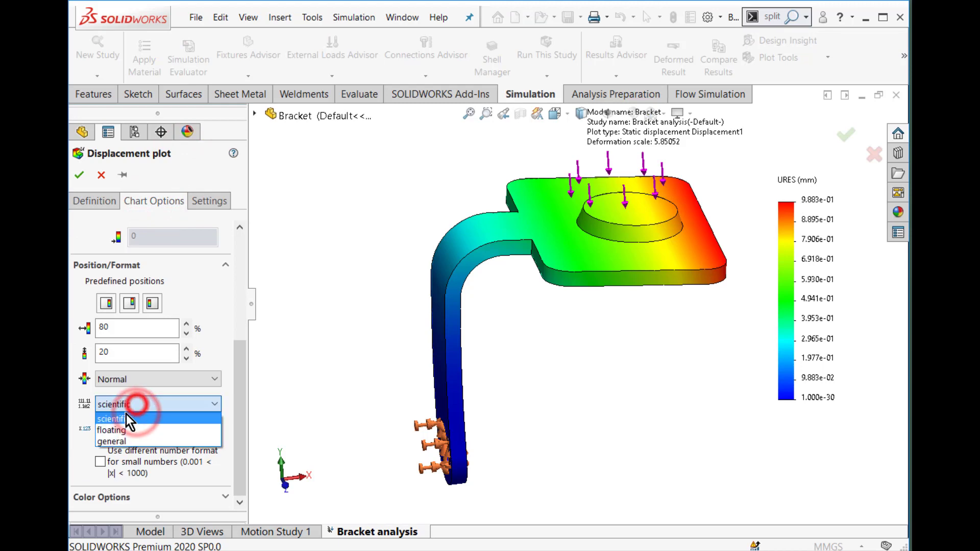
click(118, 430)
click(78, 175)
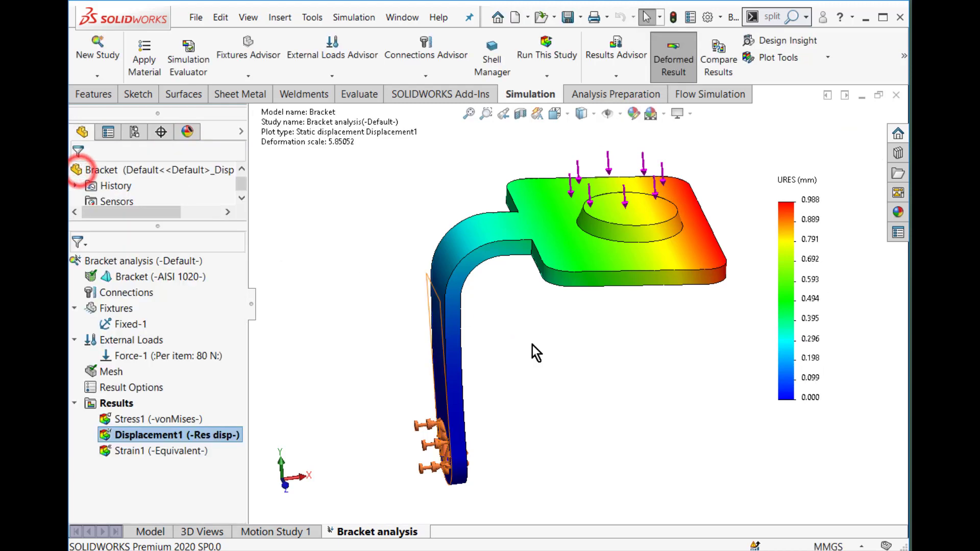
Edit the displacement plot's settings so the superimposed undeformed model has a transparency of 0.51
middle_drag(532, 350, 592, 342)
right_click(199, 434)
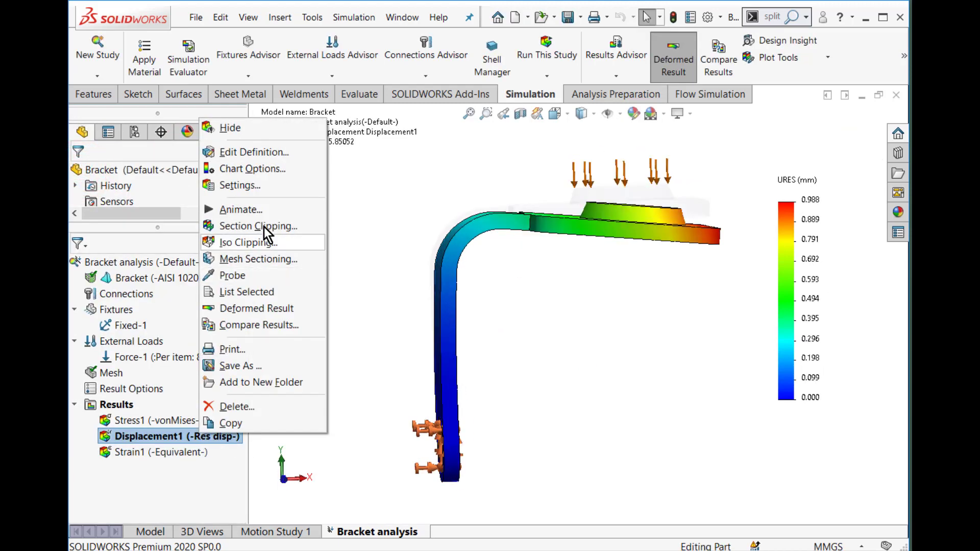
click(257, 151)
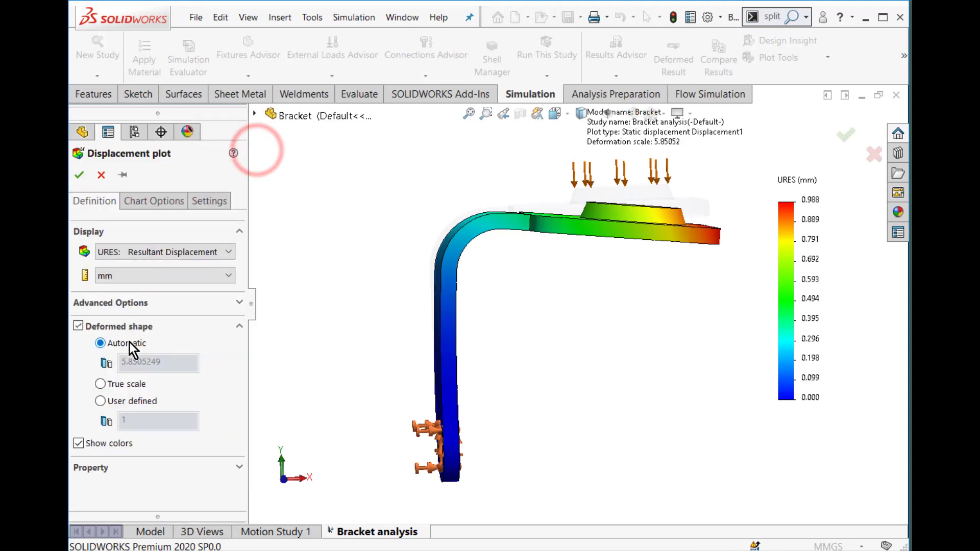
click(210, 201)
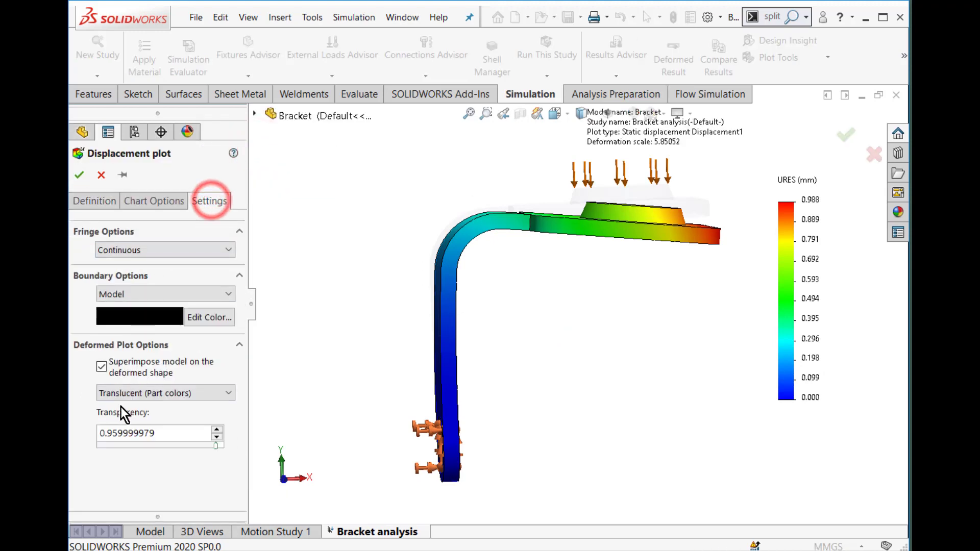
drag(211, 446, 161, 448)
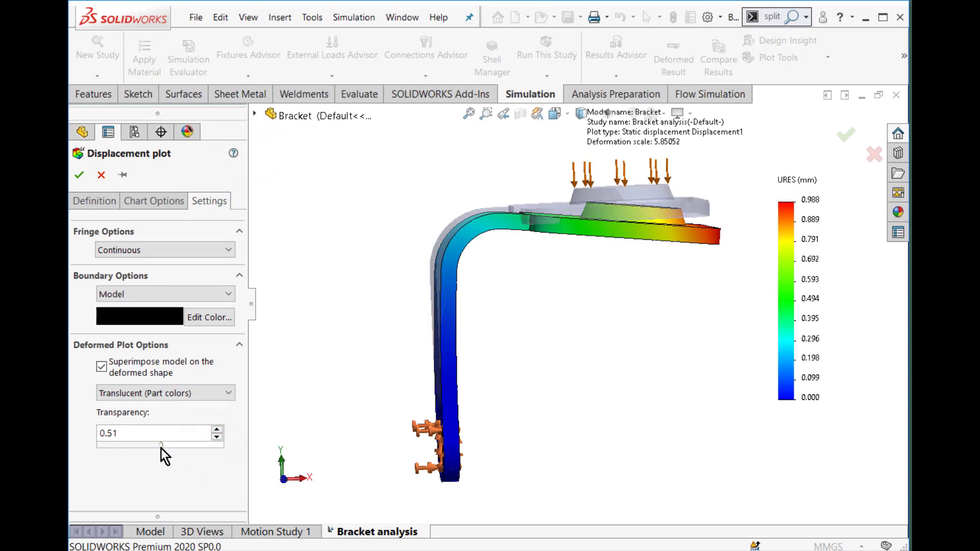
click(77, 178)
middle_drag(377, 288, 515, 324)
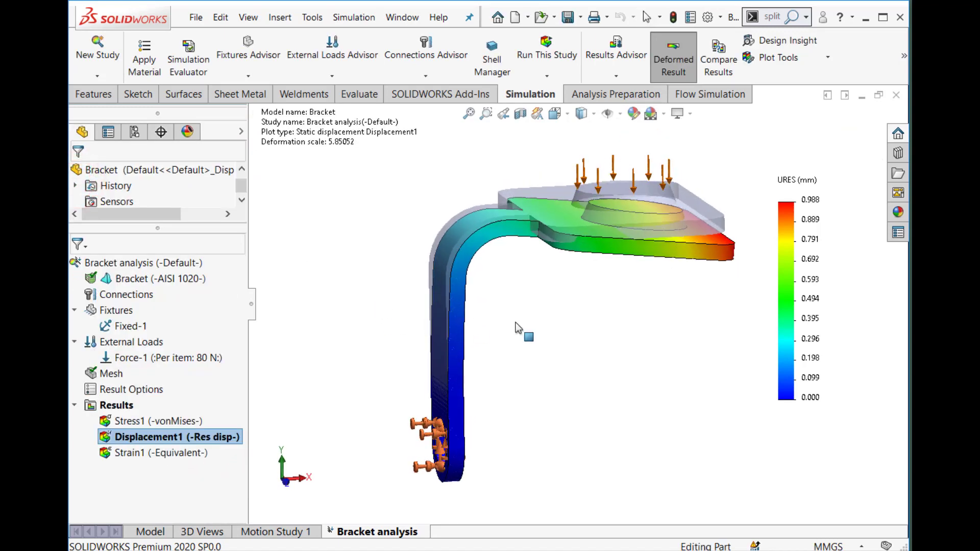
Animate the bracket's displacement plot to watch the deformation, and close the animation
right_click(170, 441)
click(210, 214)
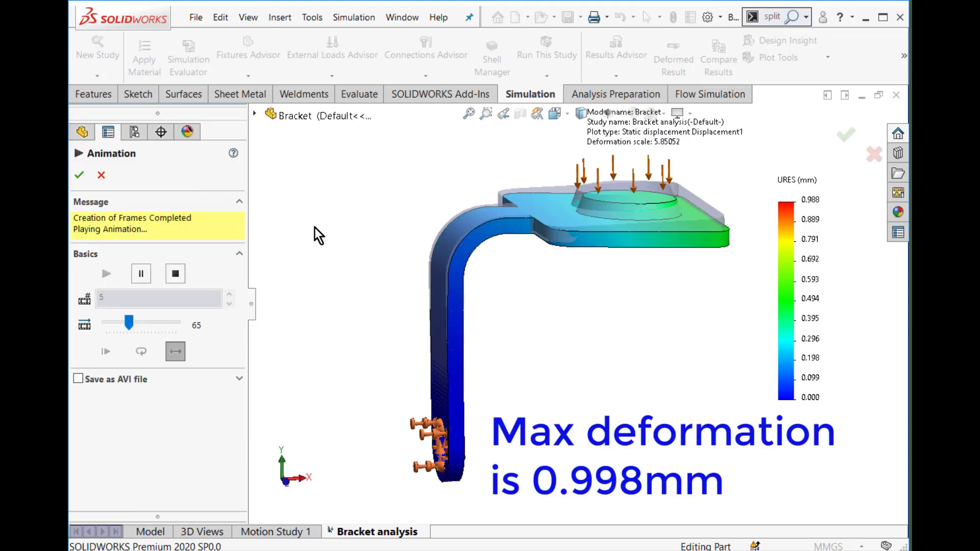
click(79, 175)
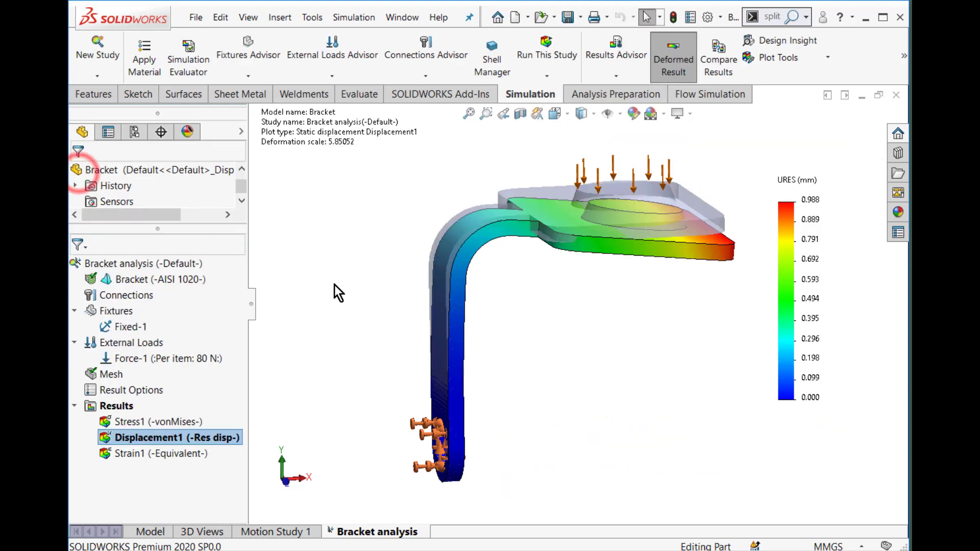
Define a factor of safety plot for all bodies using the Max von Mises Stress criterion and inspect it on the bracket
right_click(113, 405)
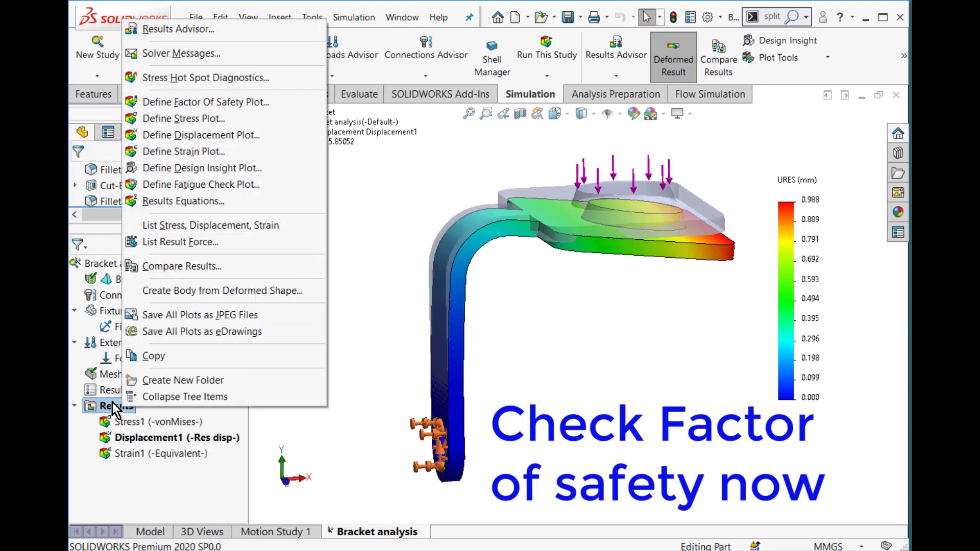
click(193, 100)
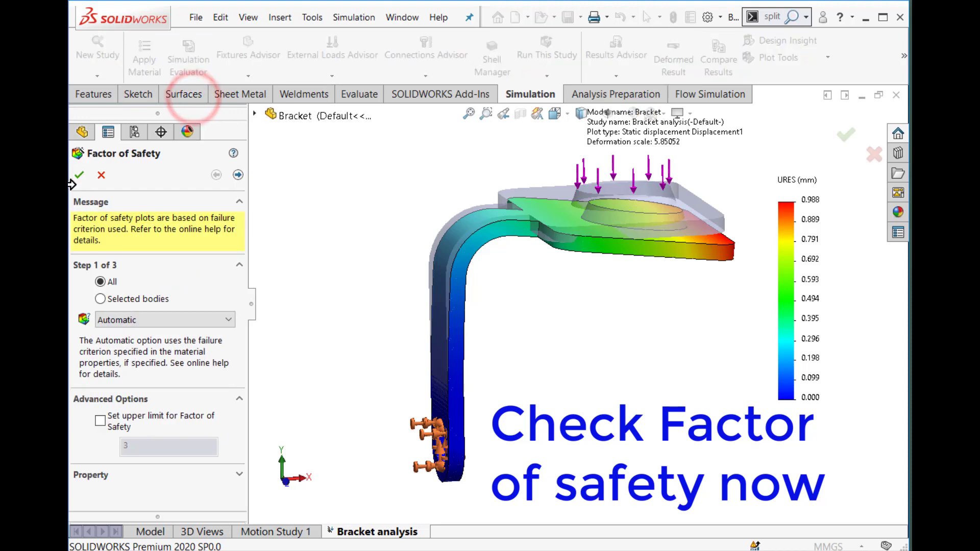
click(126, 321)
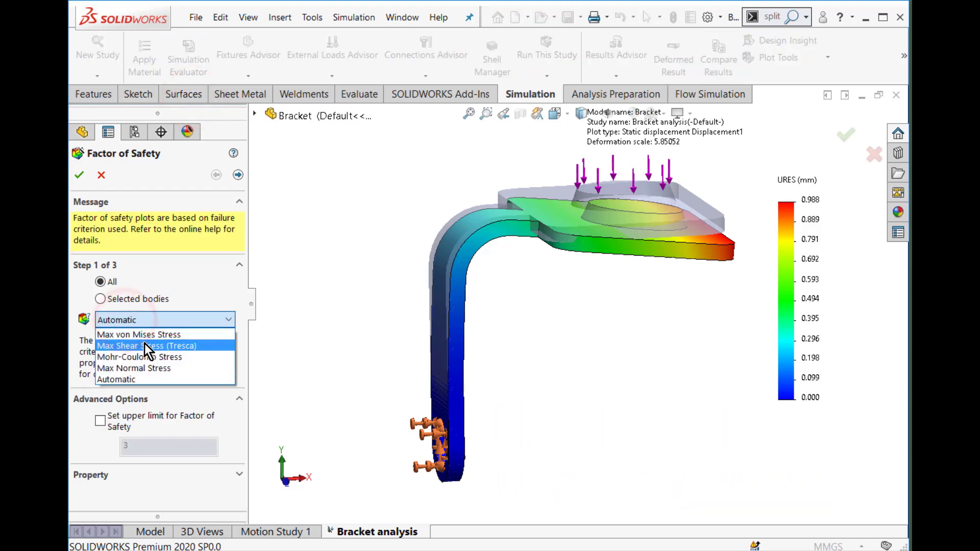
click(158, 337)
click(79, 175)
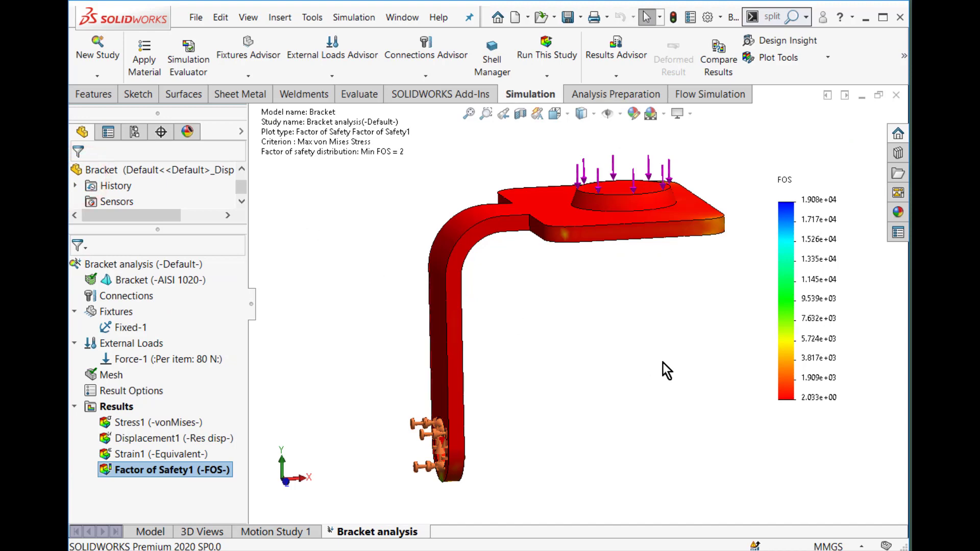
middle_drag(662, 362, 644, 347)
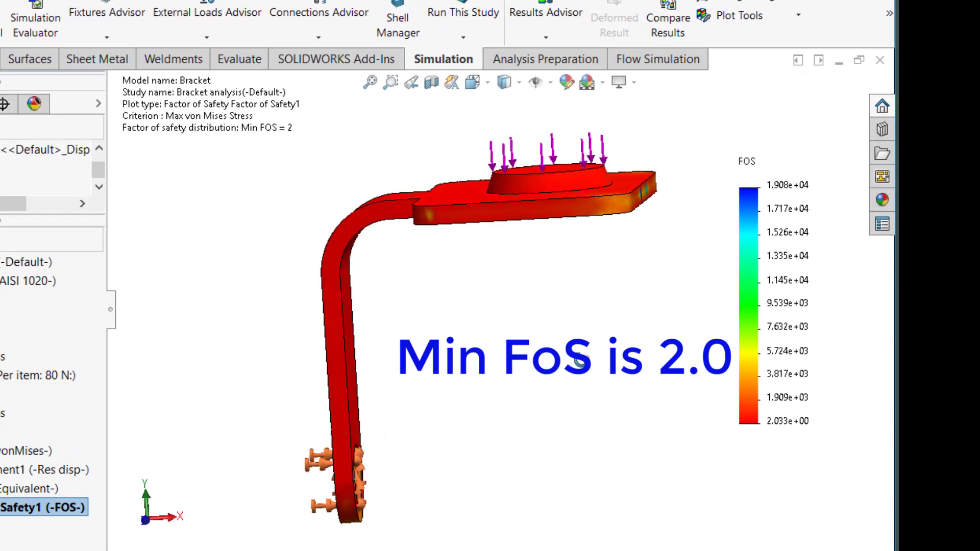
middle_drag(579, 360, 619, 380)
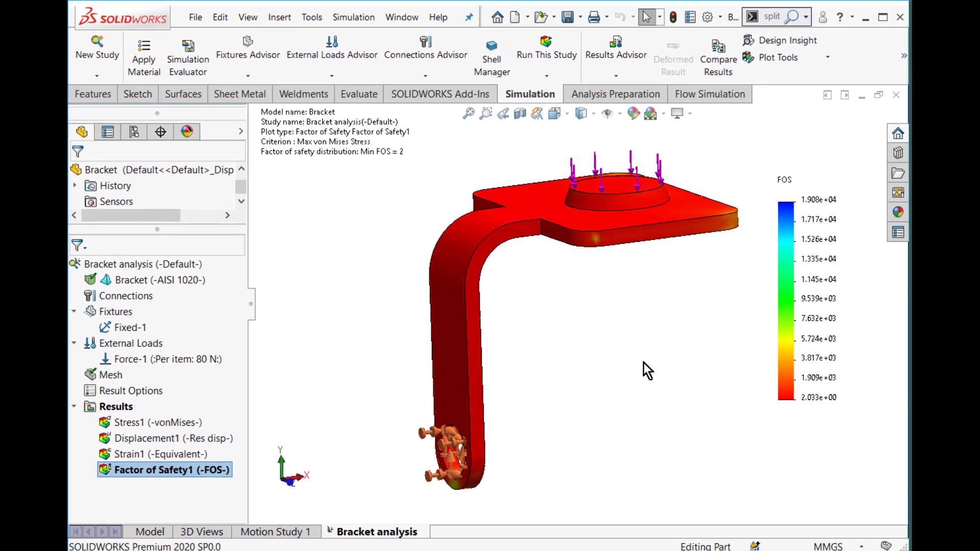
middle_drag(608, 377, 631, 368)
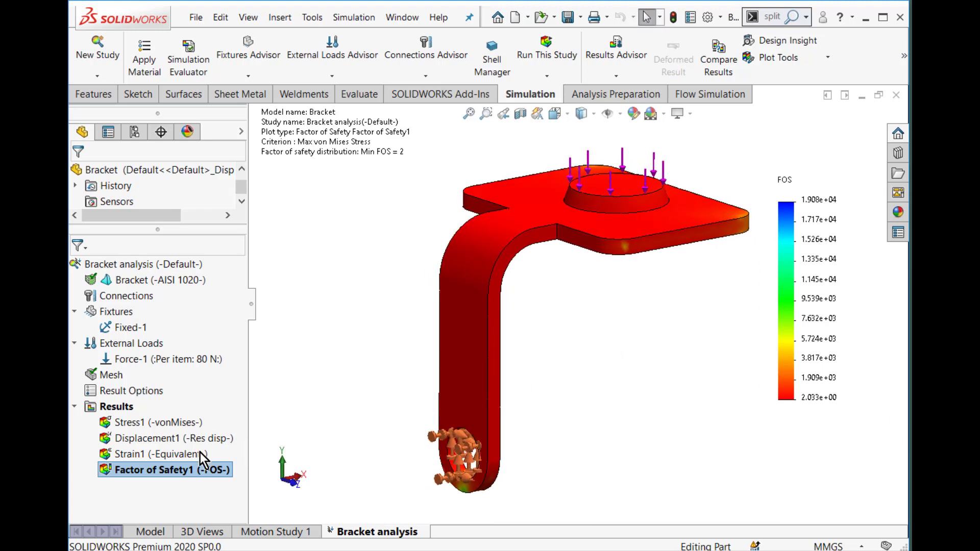
Edit the factor of safety plot to set an upper limit of 5 and examine the distribution across the bracket
right_click(156, 467)
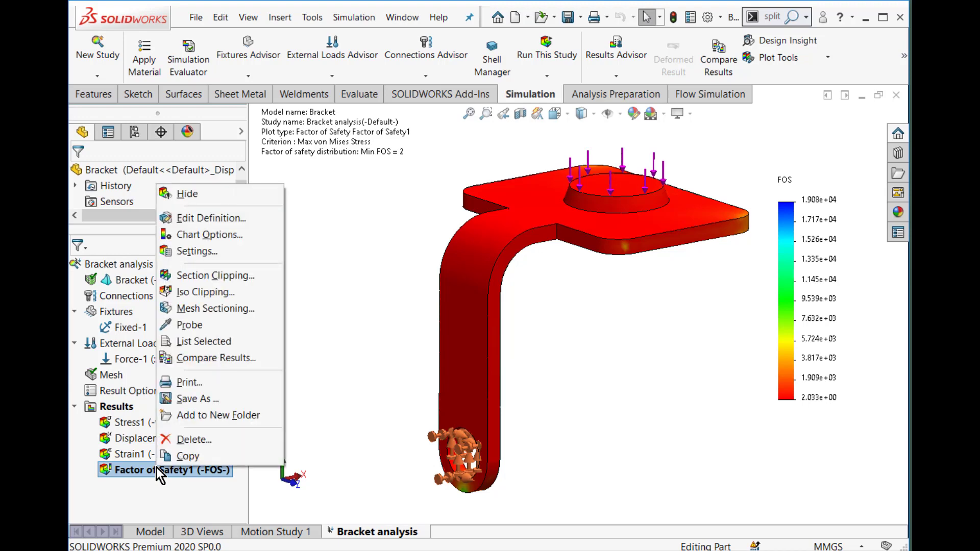
click(201, 219)
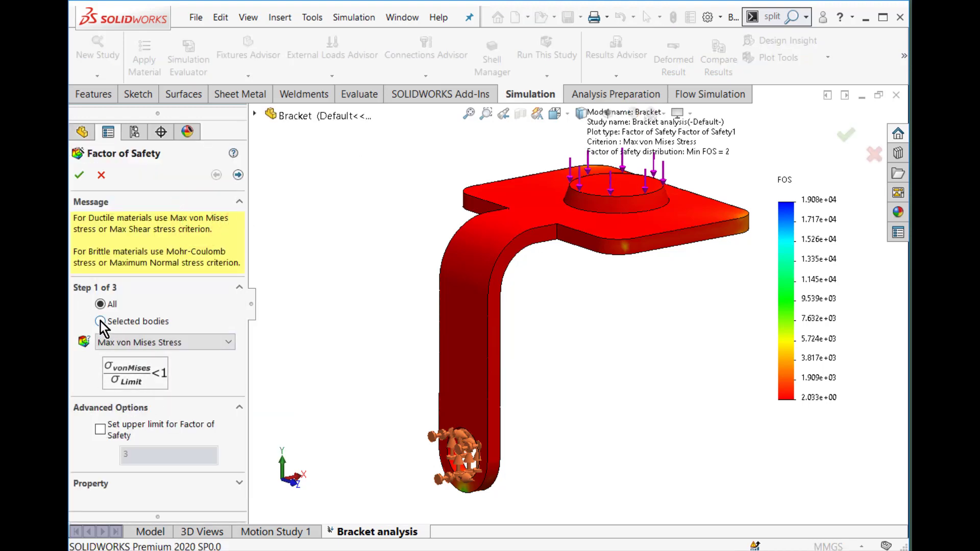
click(100, 429)
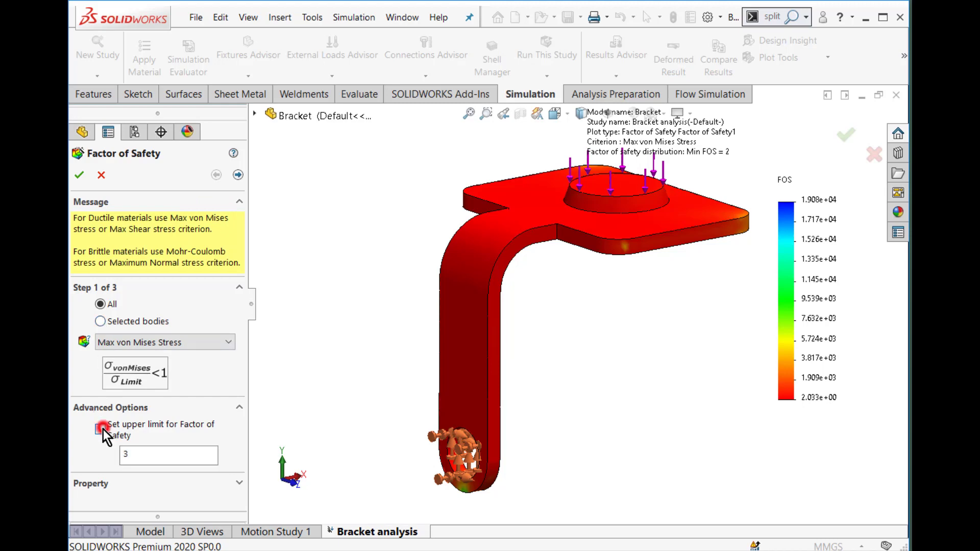
double_click(122, 455)
text(5)
click(80, 175)
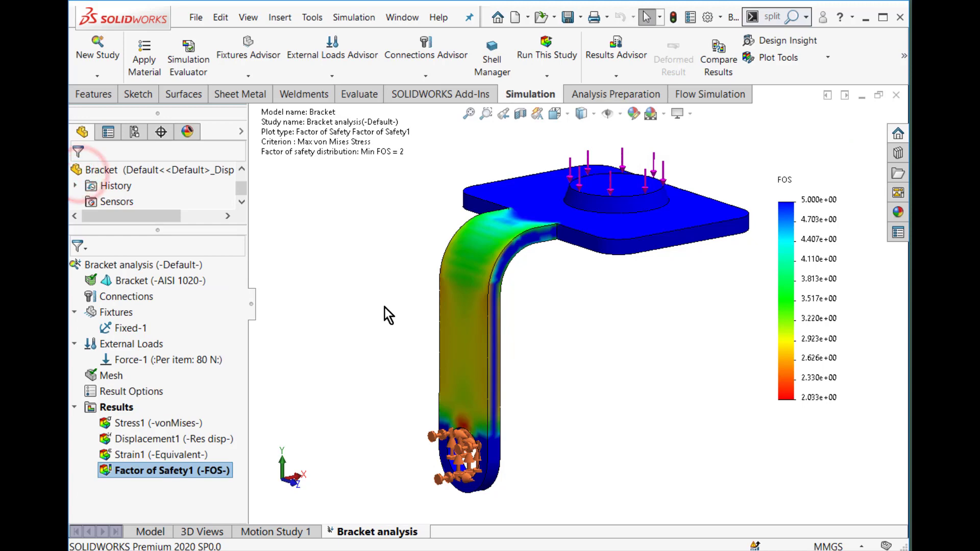
mouse_move(385, 307)
middle_down()
mouse_move(363, 317)
mouse_move(373, 325)
mouse_move(391, 299)
mouse_move(395, 308)
mouse_move(383, 313)
middle_up()
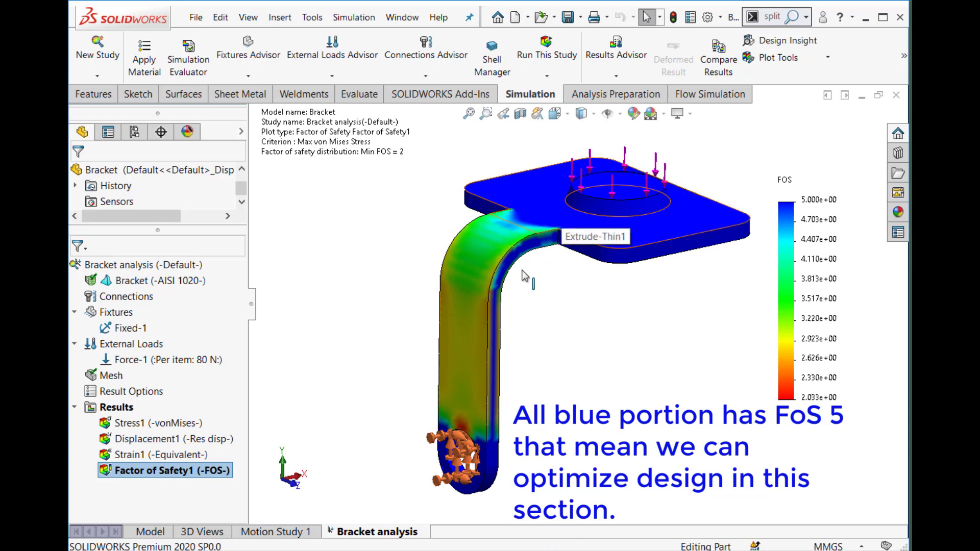
mouse_move(549, 382)
middle_down()
mouse_move(481, 381)
mouse_move(551, 368)
middle_up()
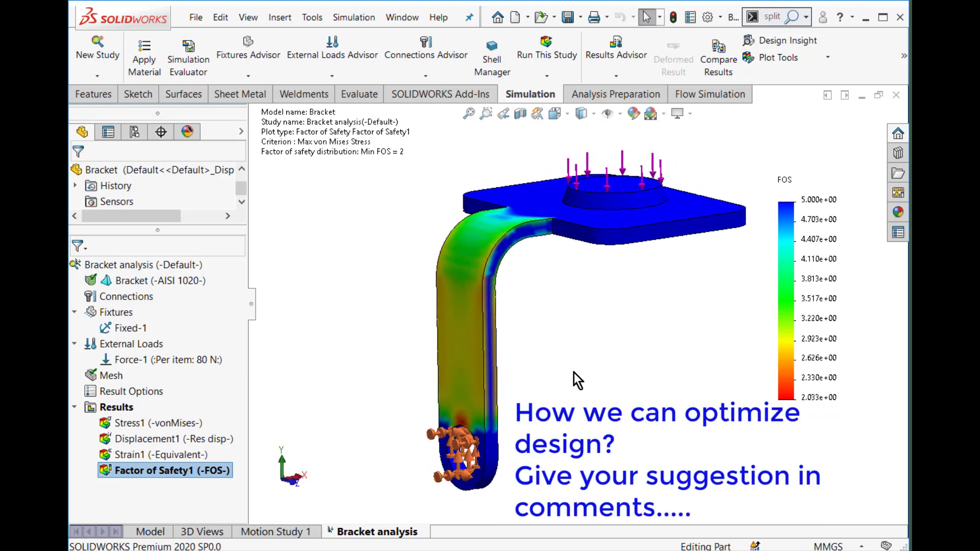